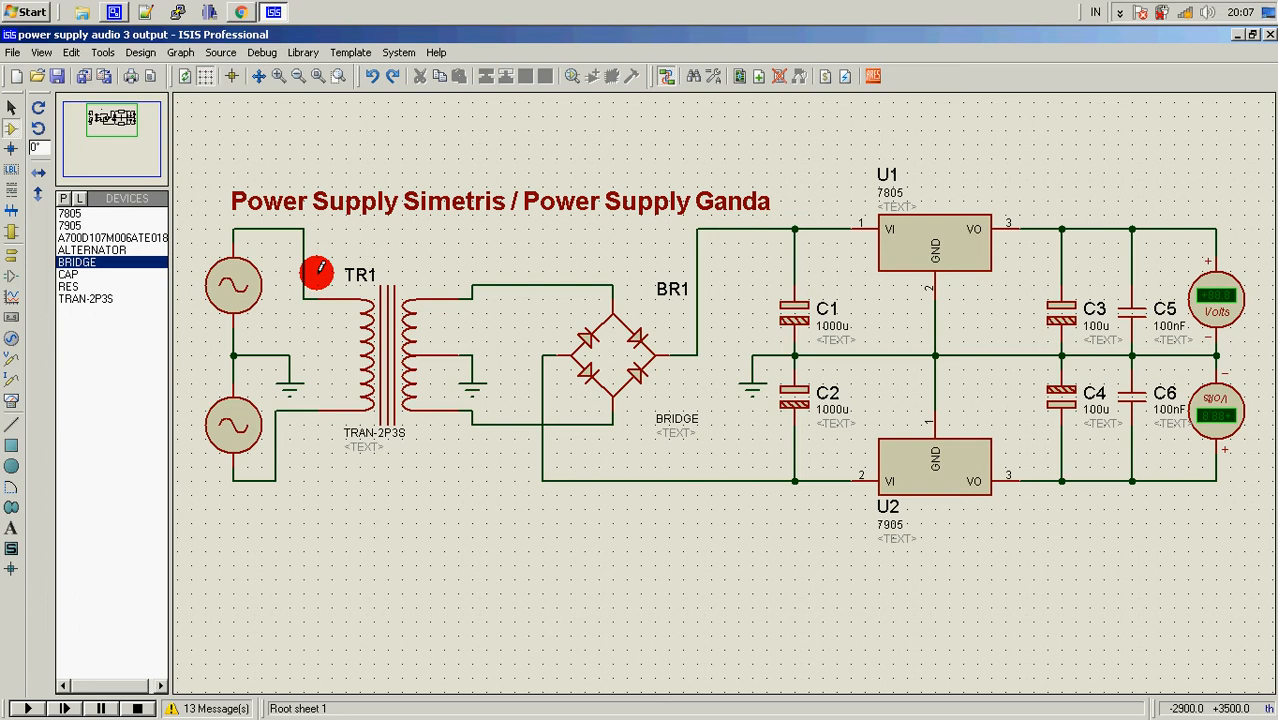
Check in the animation options that wire voltage colours and wire current arrows are enabled, and accept the settings
{"action": "left_click", "coordinate": [398, 53]}
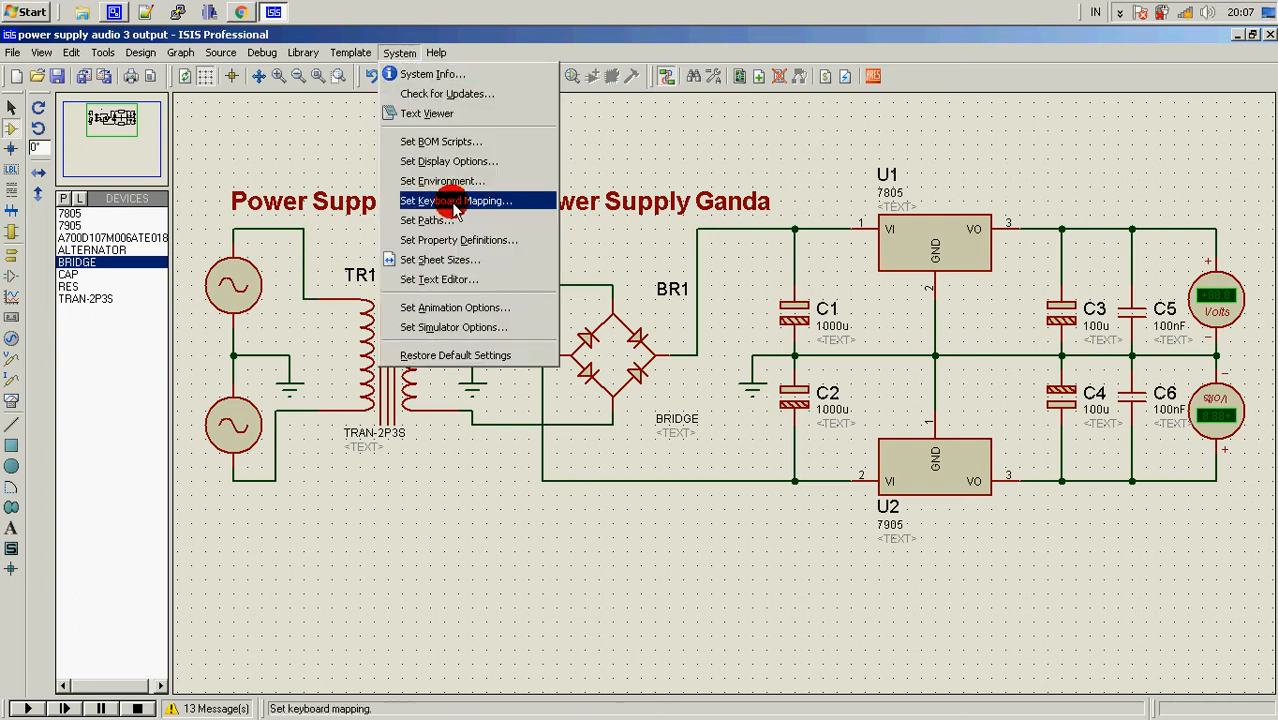
{"action": "left_click", "coordinate": [485, 307]}
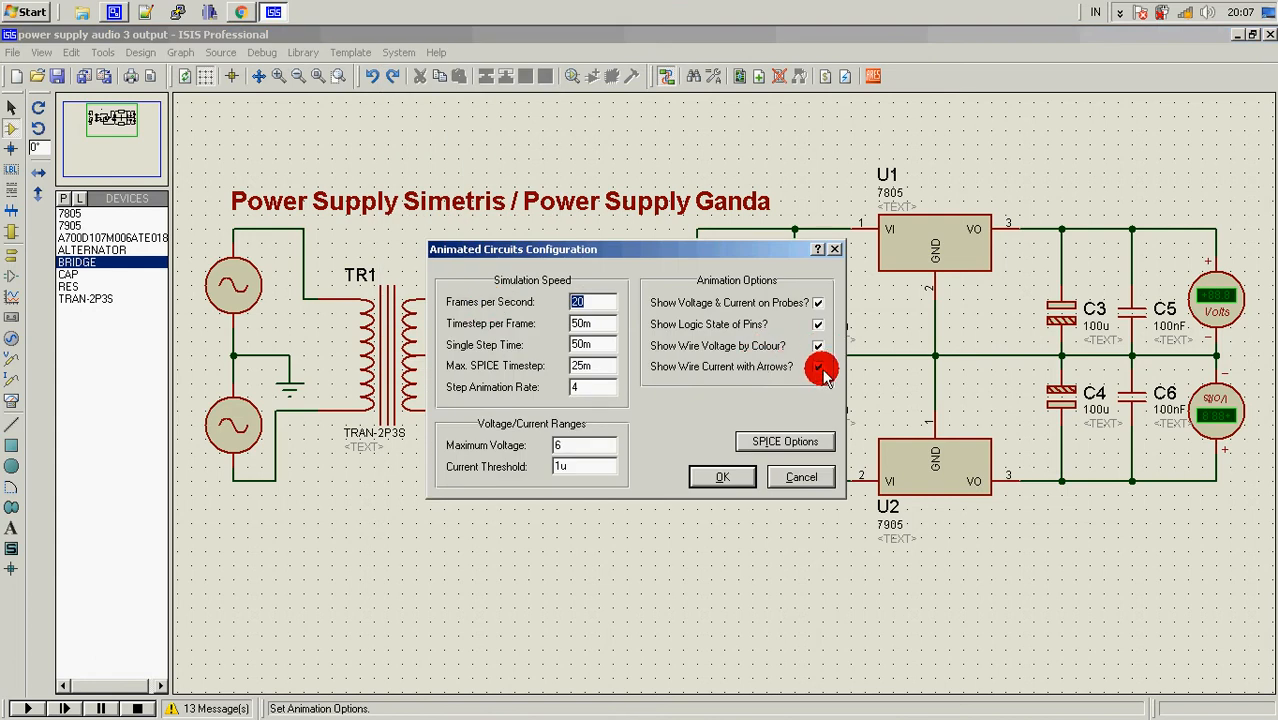
{"action": "left_click", "coordinate": [720, 477]}
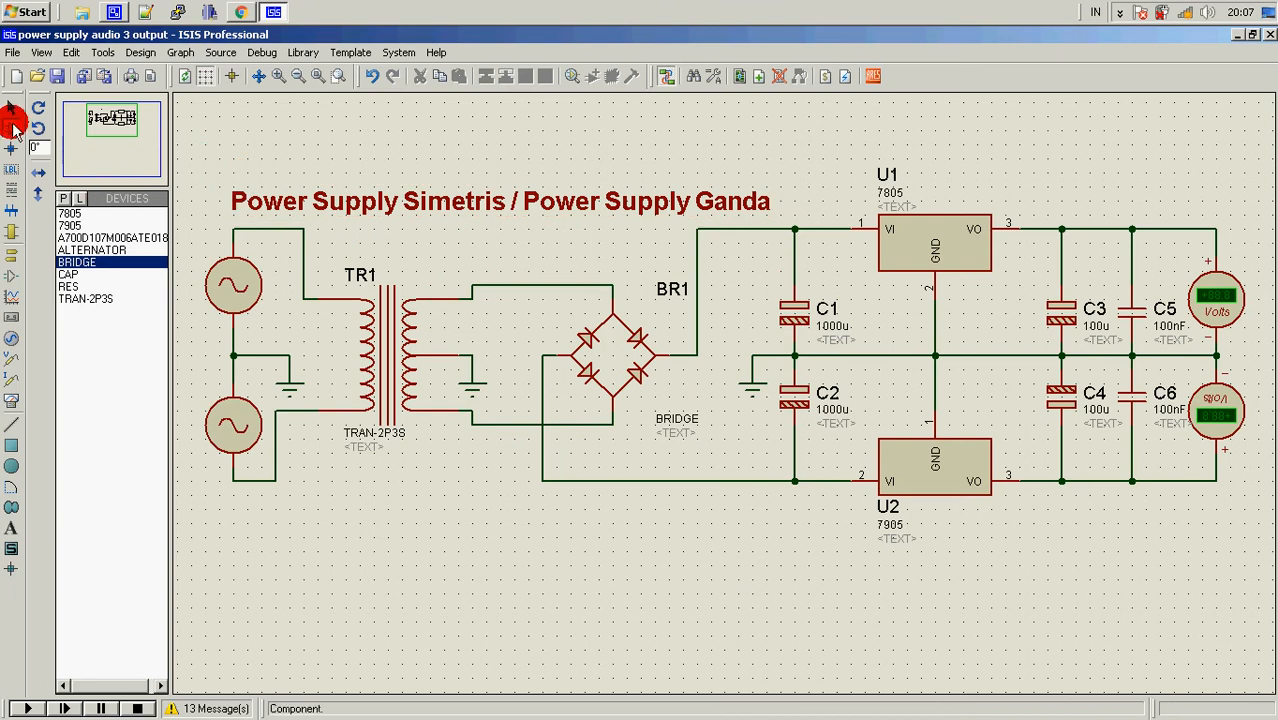
Open the device library, reposition its window to fit the screen, and search for the 7805 regulator
{"action": "left_click", "coordinate": [11, 128]}
{"action": "left_click", "coordinate": [63, 199]}
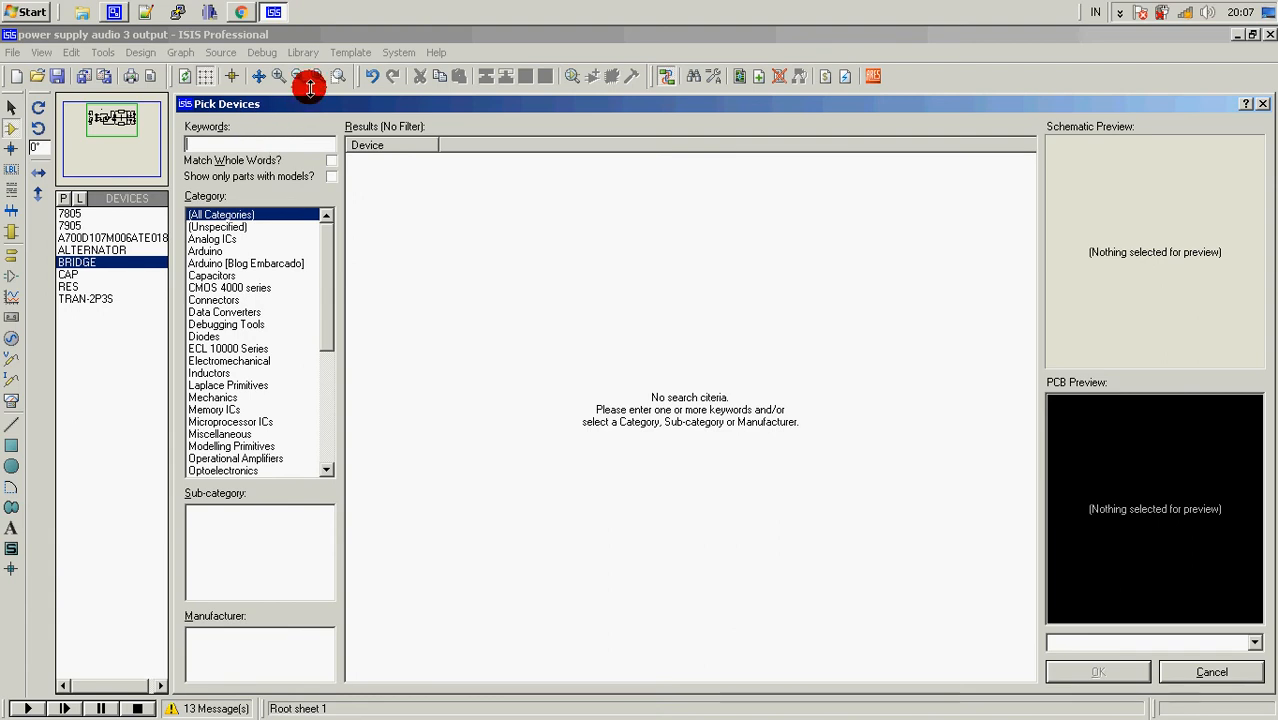
{"action": "left_click_drag", "start_coordinate": [302, 104], "coordinate": [342, 84]}
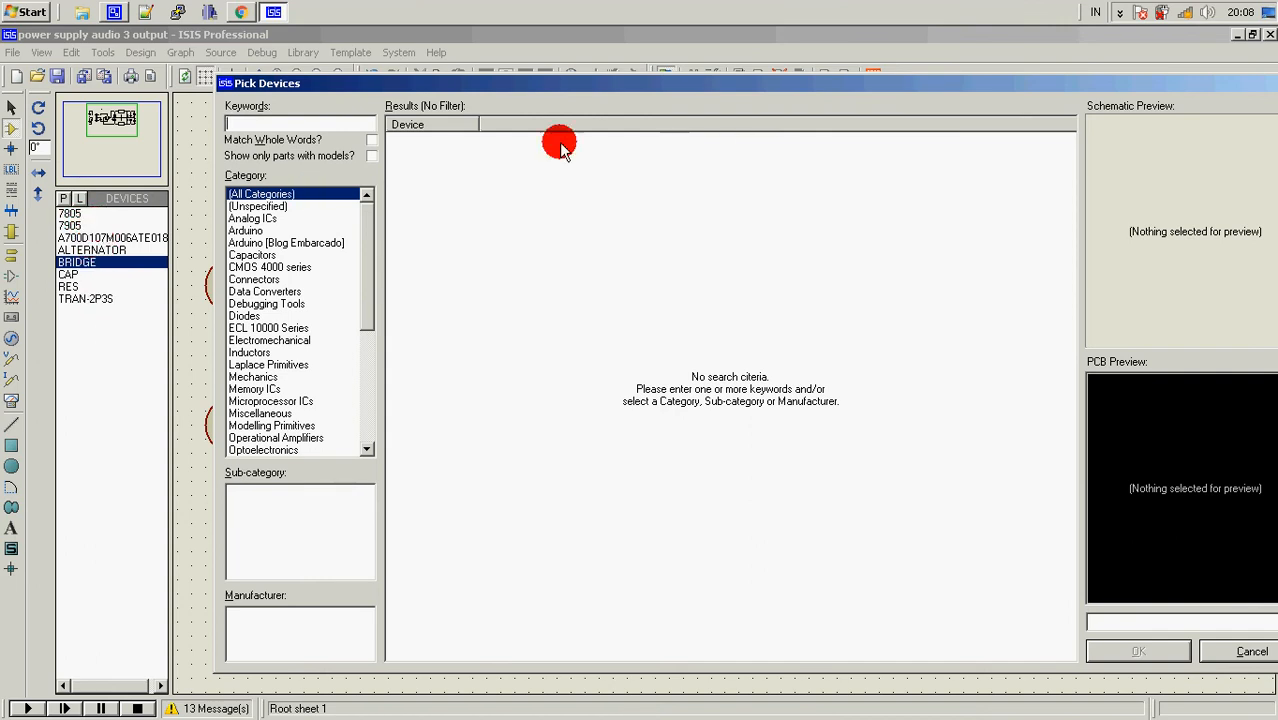
{"action": "left_click_drag", "start_coordinate": [1092, 84], "coordinate": [964, 68]}
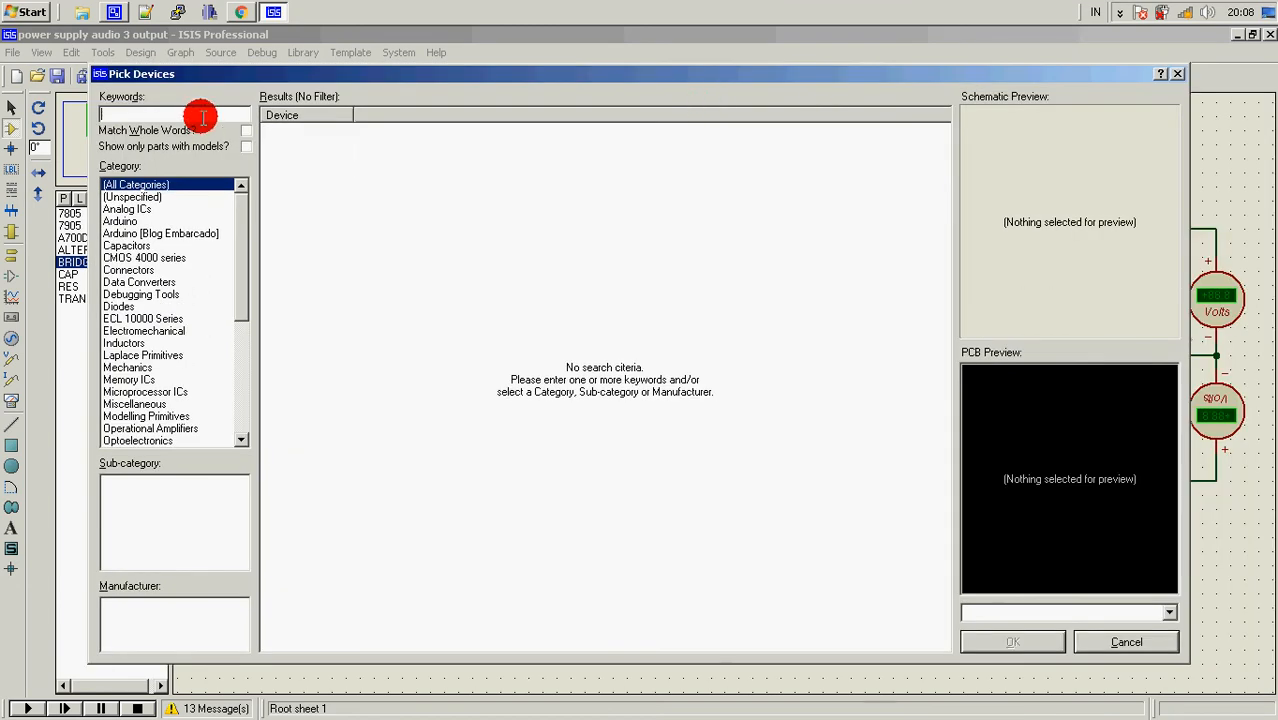
{"action": "type", "text": "7805"}
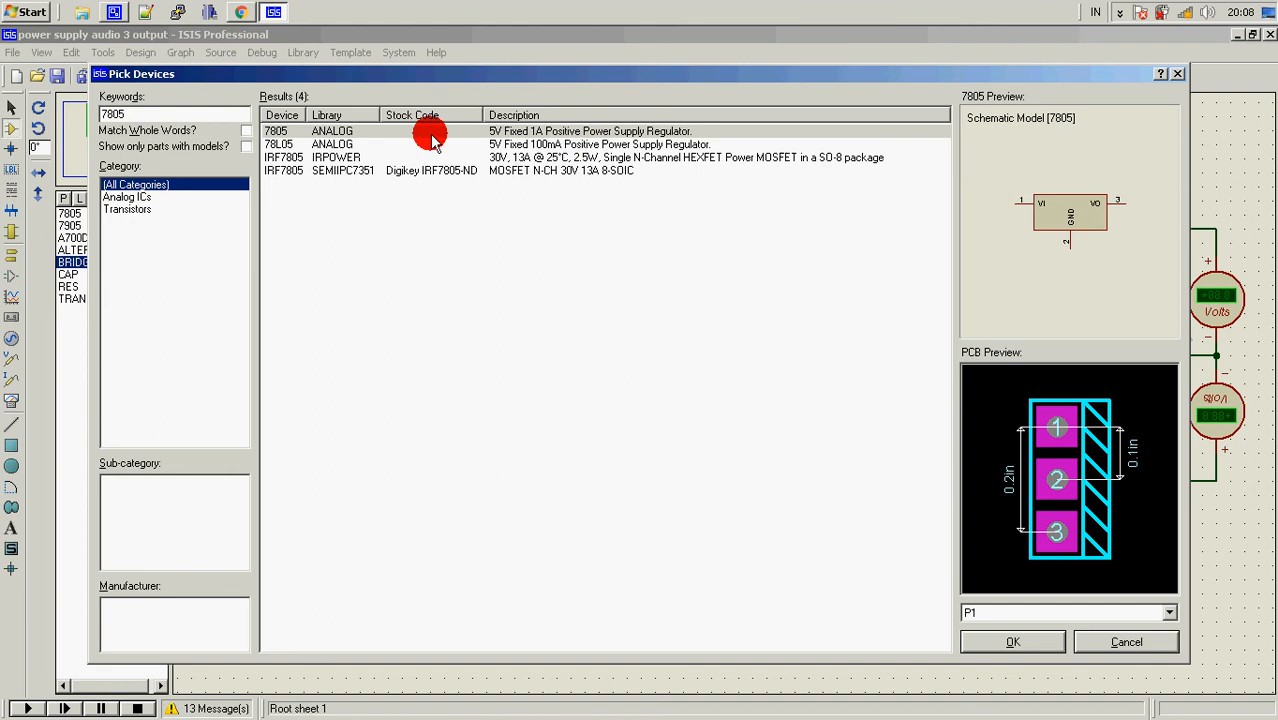
Search the device library for the 7905 and 7912 negative regulators, and close it without picking a part
{"action": "double_click", "coordinate": [113, 115]}
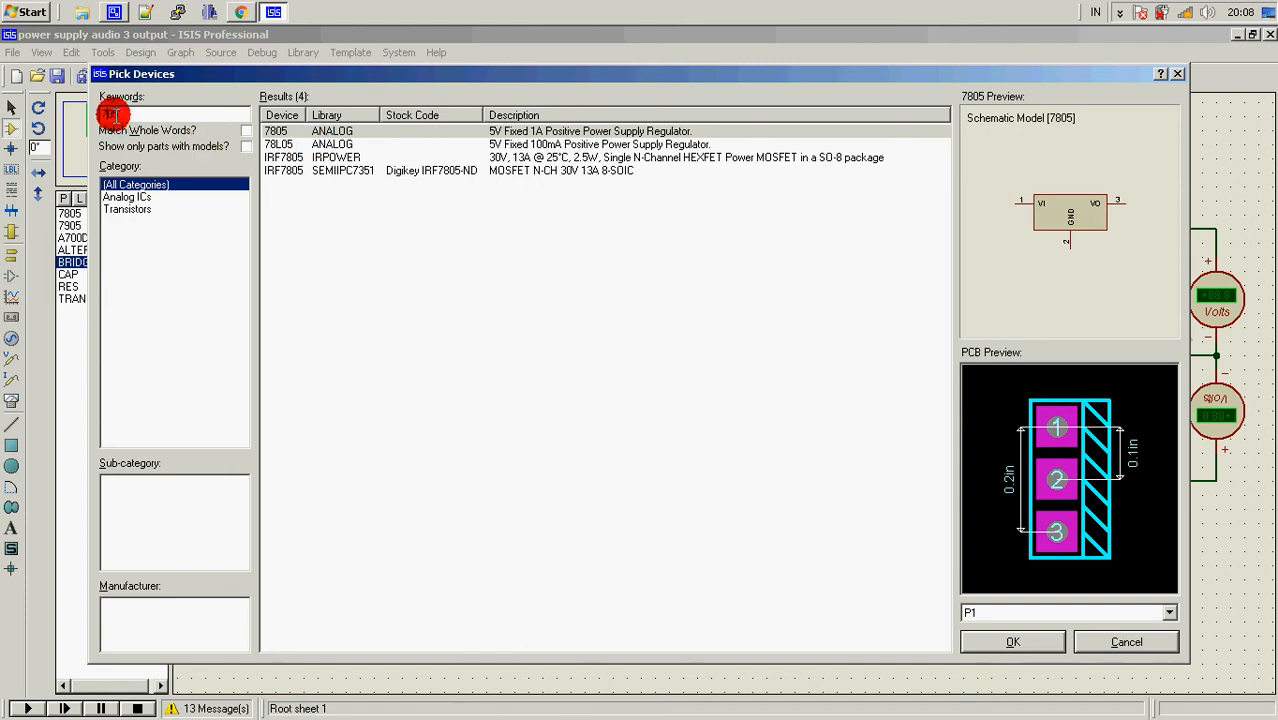
{"action": "type", "text": "7905"}
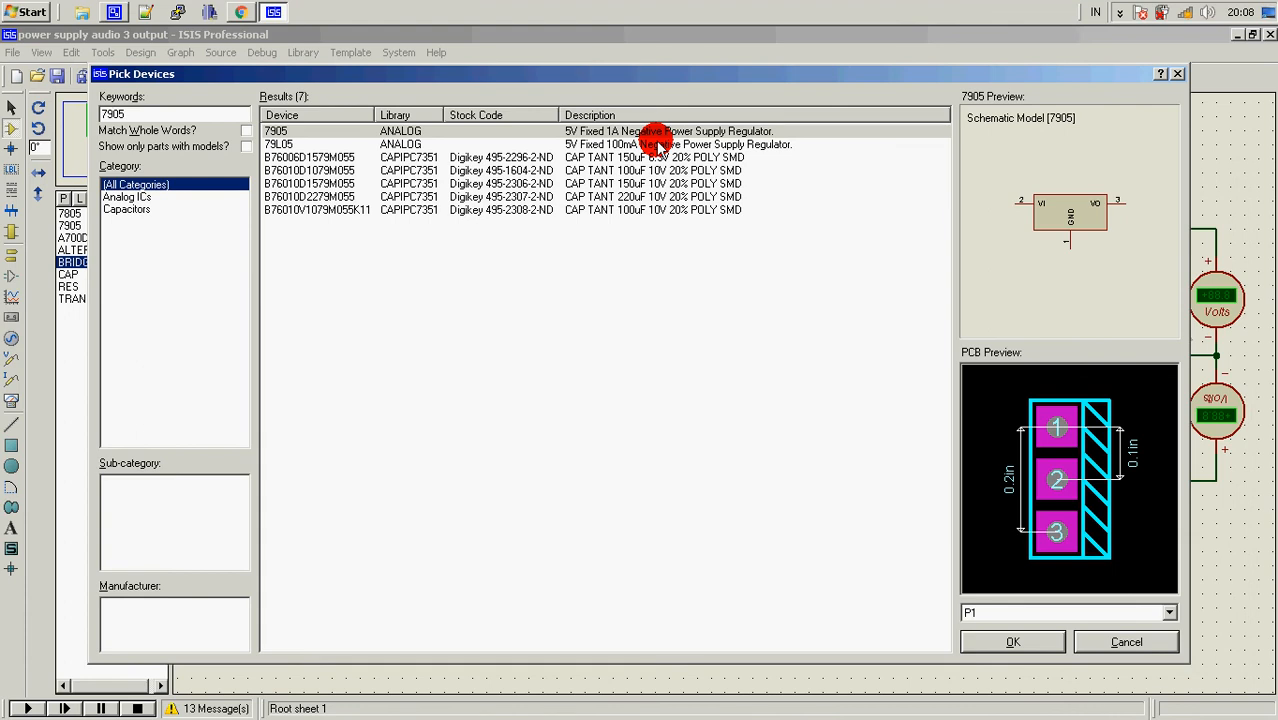
{"action": "left_click", "coordinate": [140, 111]}
{"action": "key", "text": "BackSpace"}
{"action": "key", "text": "BackSpace"}
{"action": "type", "text": "12"}
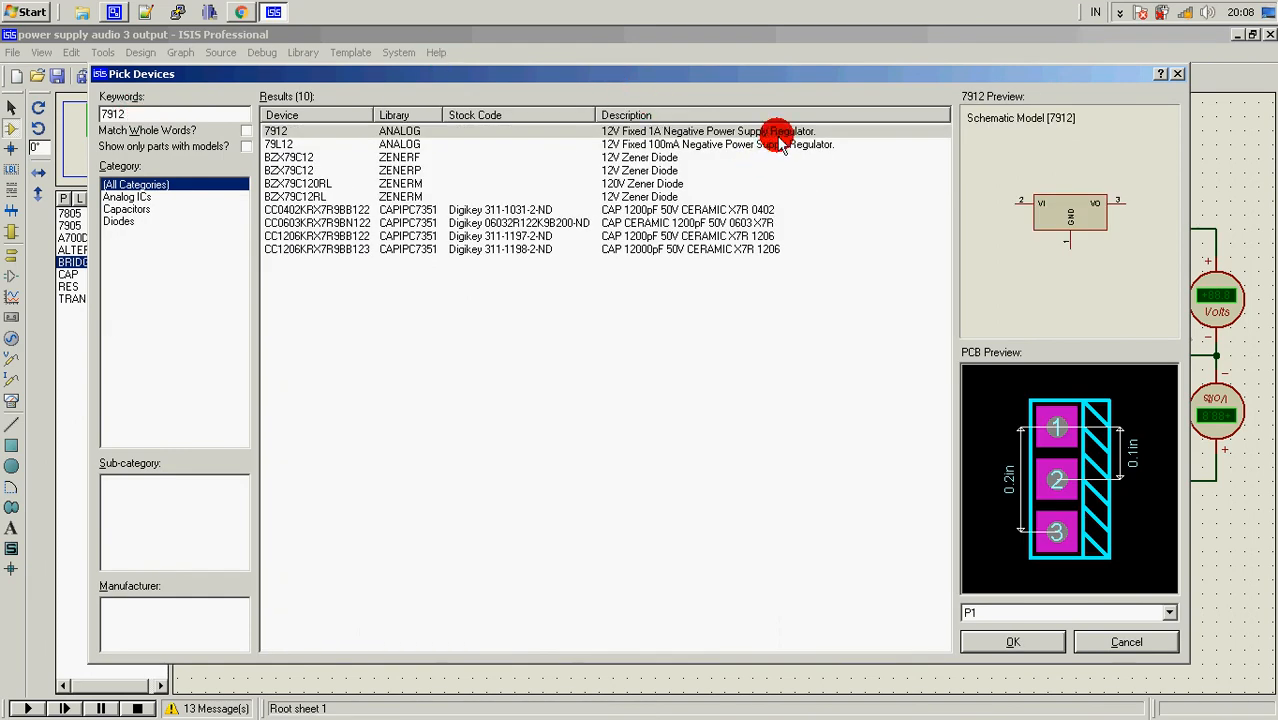
{"action": "left_click", "coordinate": [1180, 74]}
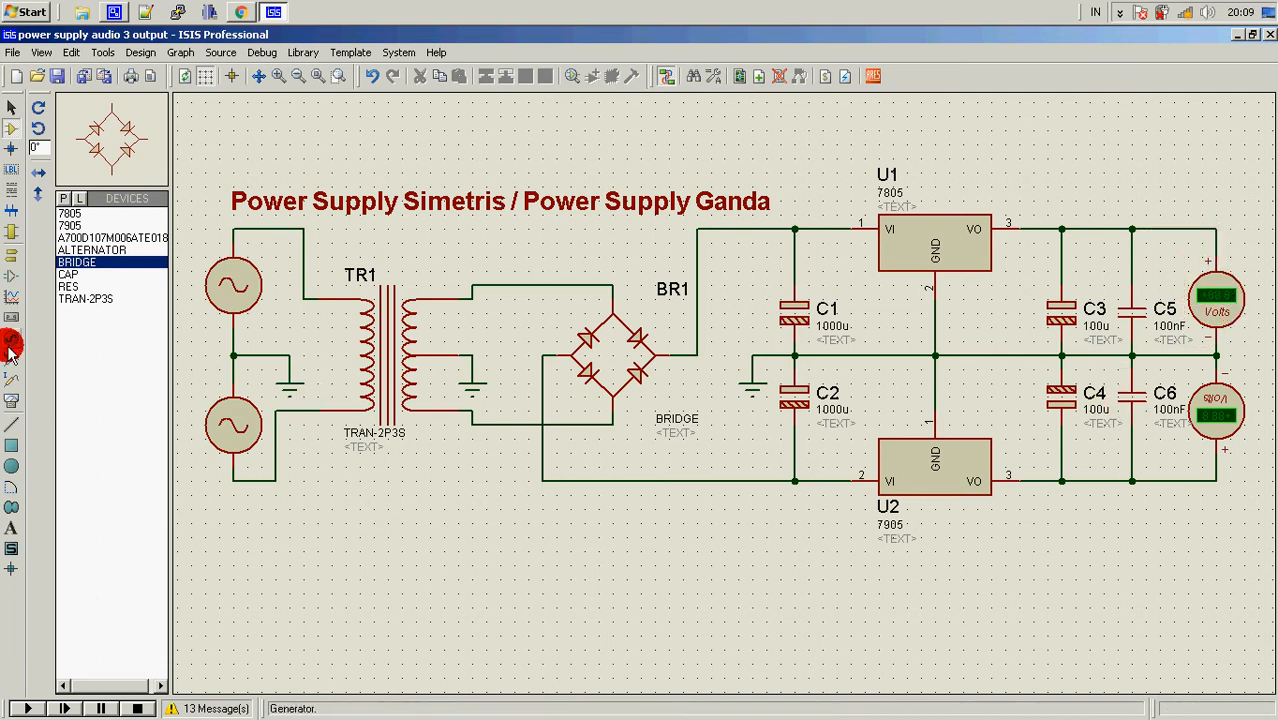
Locate the DC voltmeter among the virtual instruments and the ground symbol among the terminals
{"action": "left_click", "coordinate": [15, 402]}
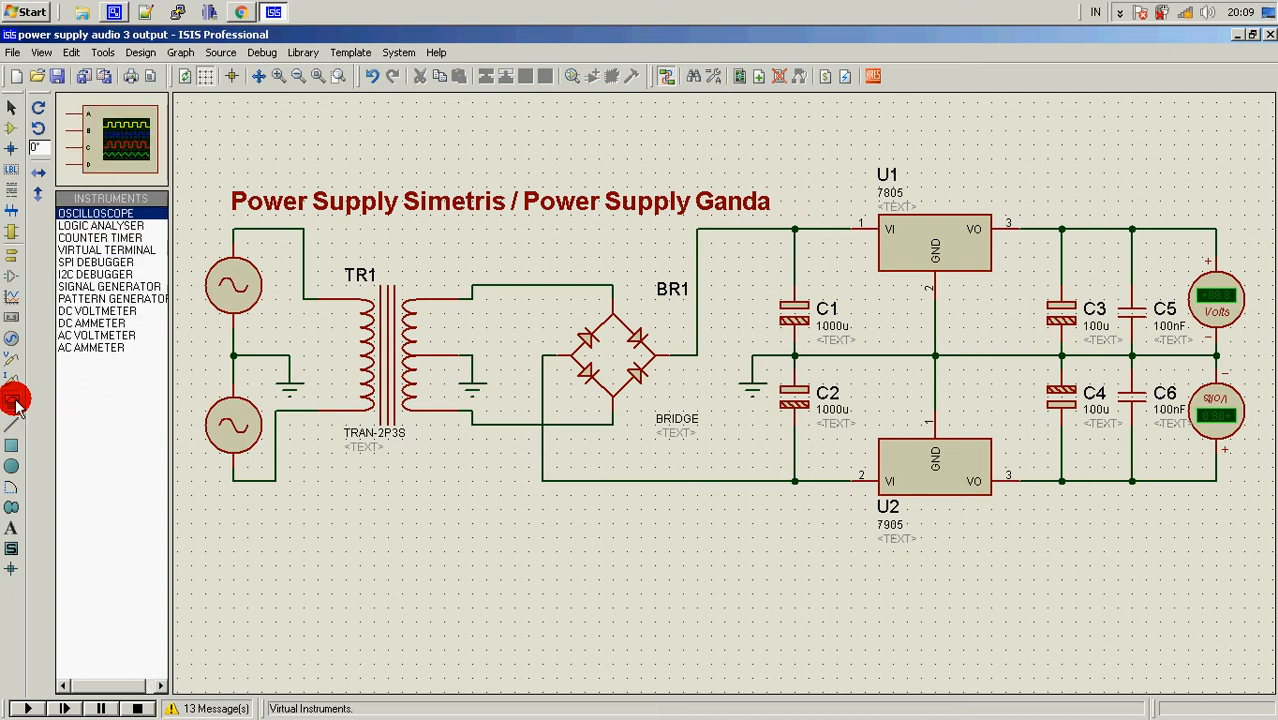
{"action": "left_click", "coordinate": [112, 311]}
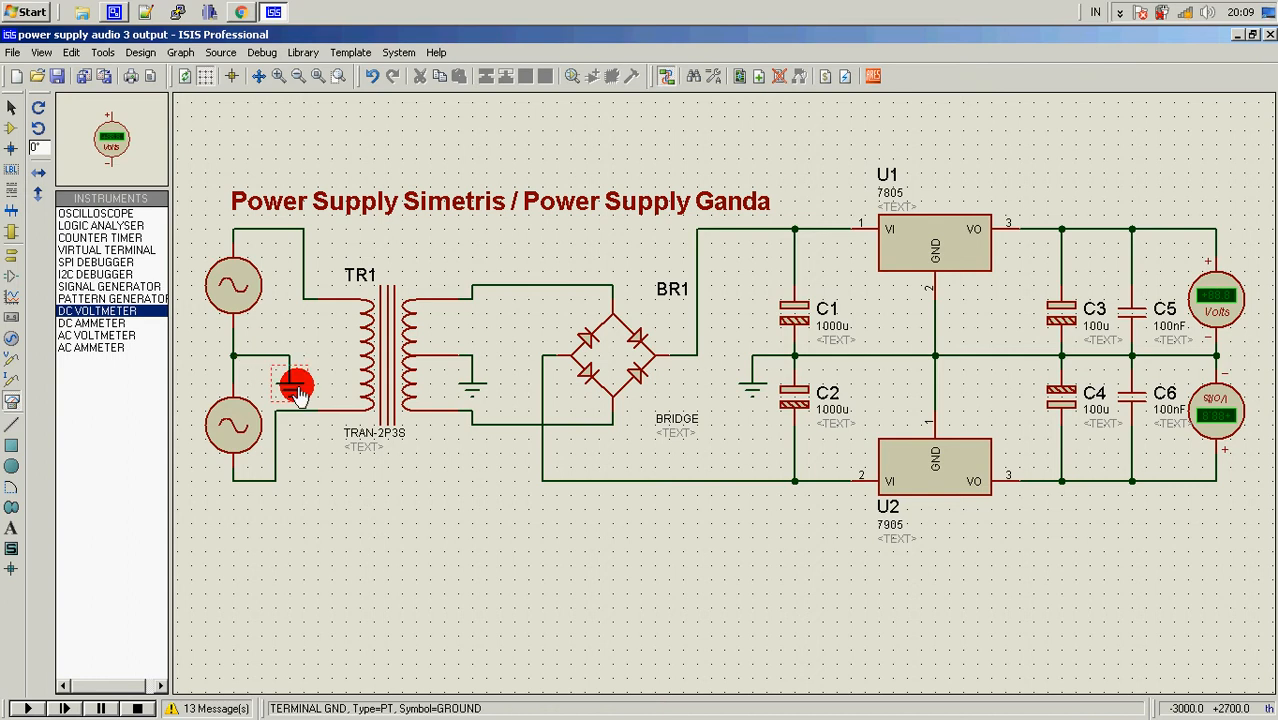
{"action": "left_click", "coordinate": [13, 262]}
{"action": "left_click", "coordinate": [100, 274]}
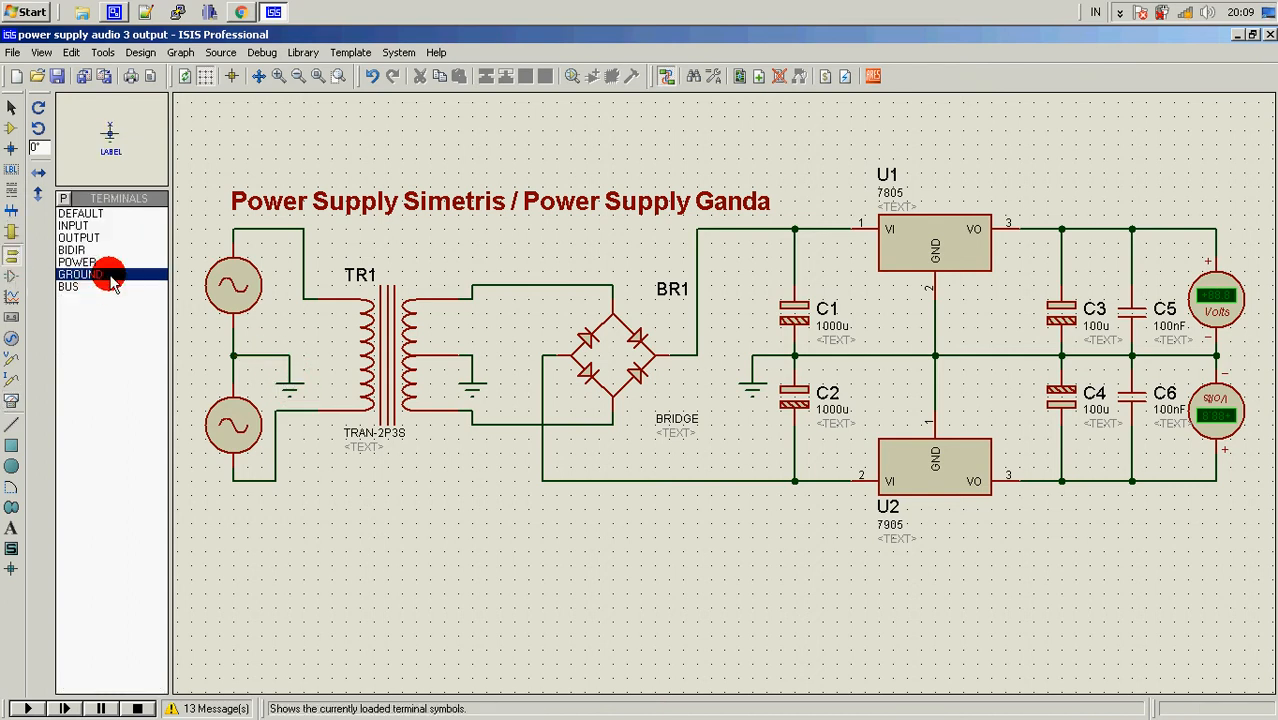
{"action": "left_click", "coordinate": [287, 370]}
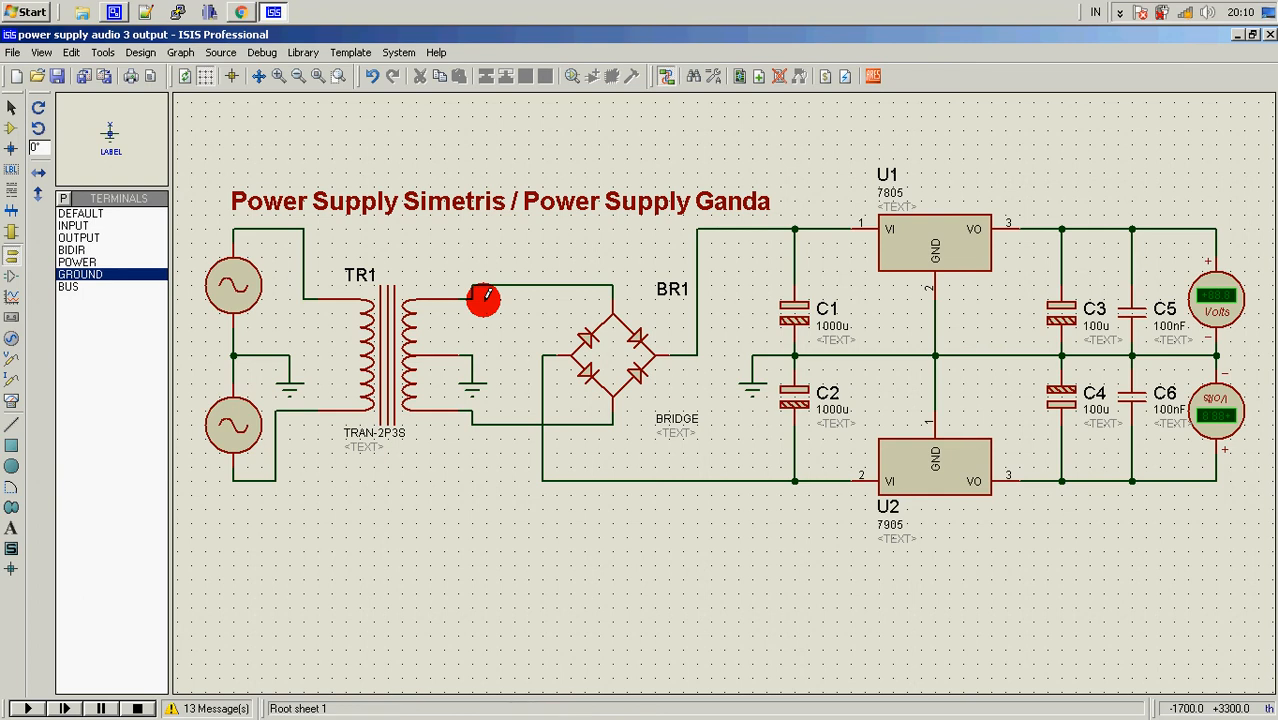
{"action": "left_click_drag", "start_coordinate": [484, 297], "coordinate": [610, 308]}
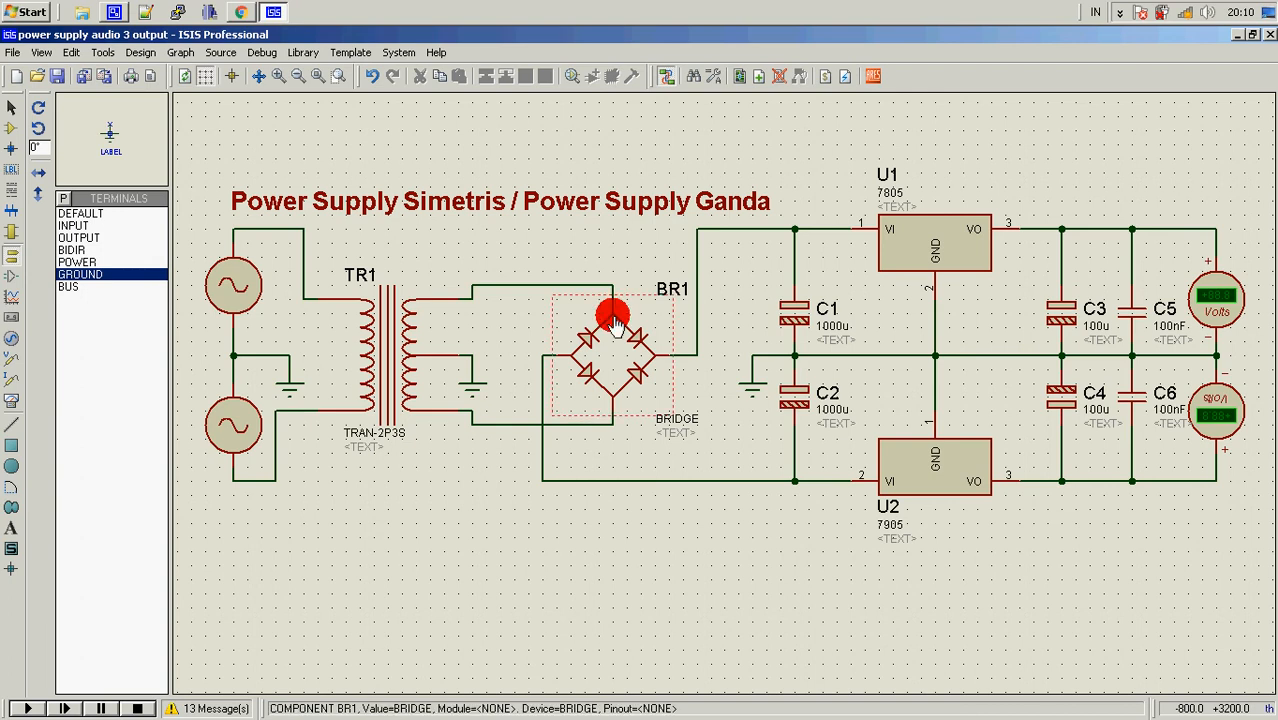
{"action": "left_click", "coordinate": [10, 116]}
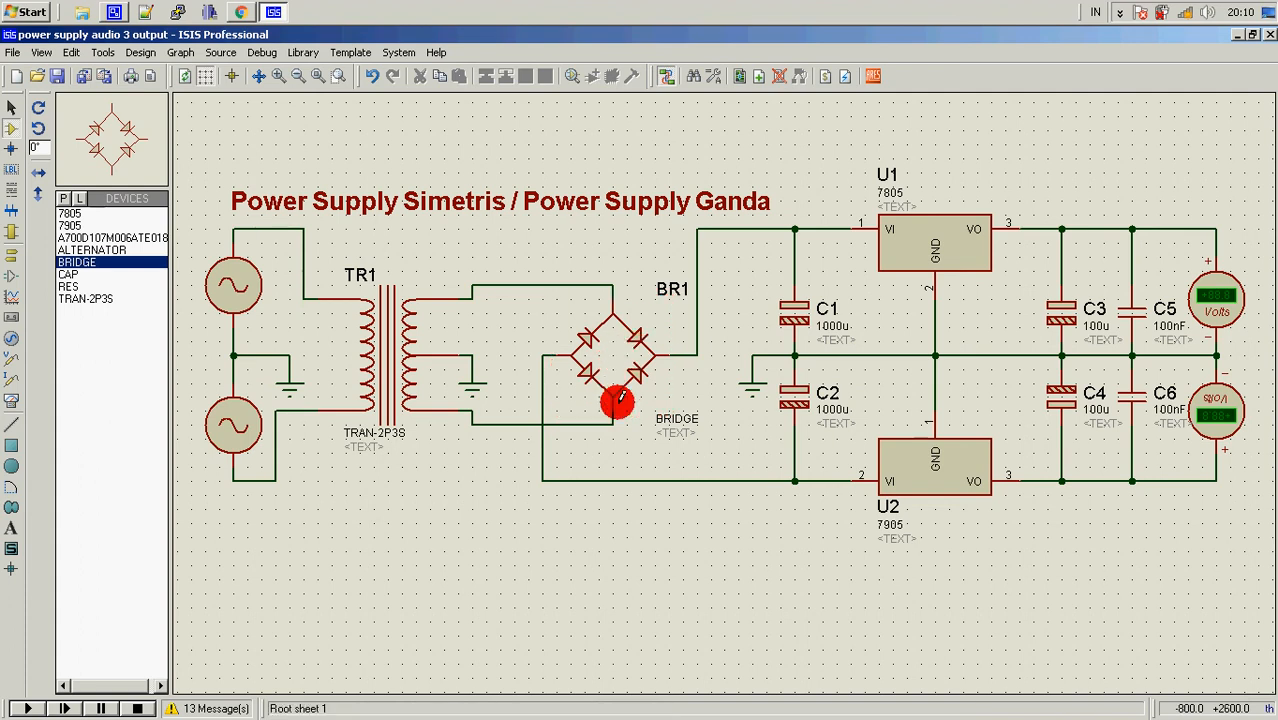
{"action": "left_click", "coordinate": [566, 367]}
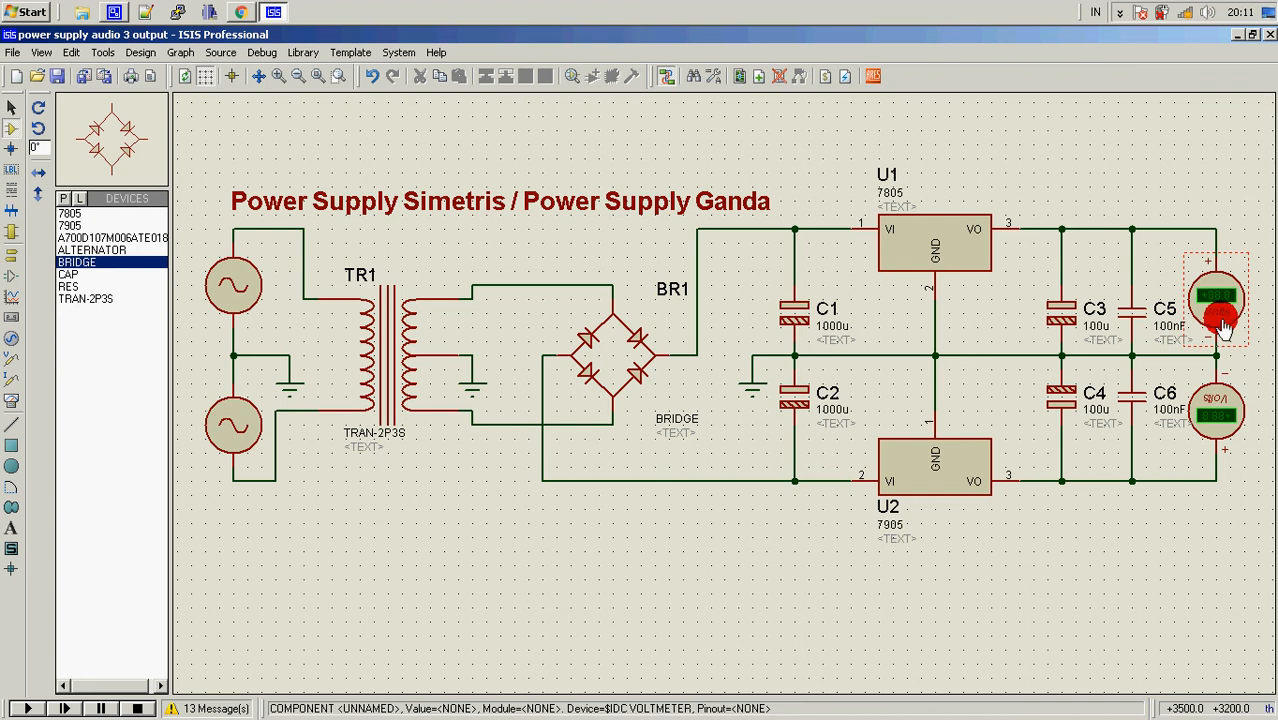
{"action": "left_click", "coordinate": [1218, 458]}
{"action": "left_click", "coordinate": [1180, 481]}
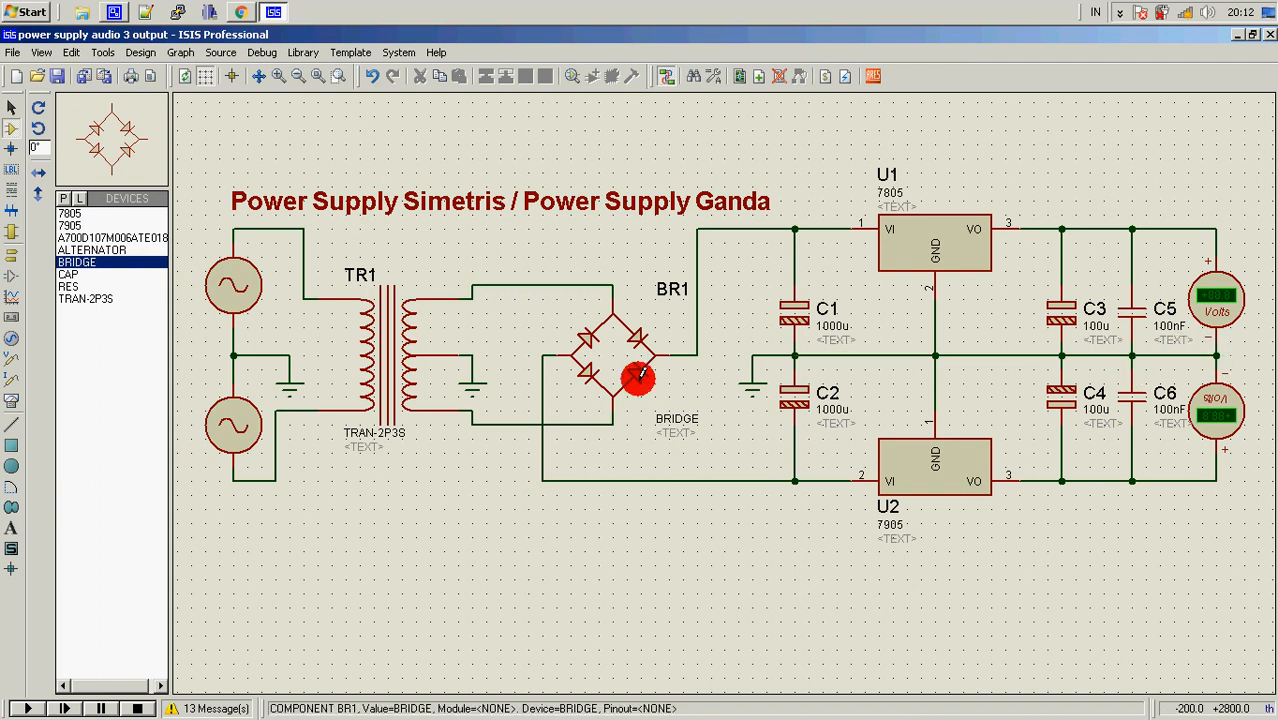
Run the simulation to view the wire voltages, current directions and both voltmeter readings, and stop it
{"action": "left_click", "coordinate": [27, 707]}
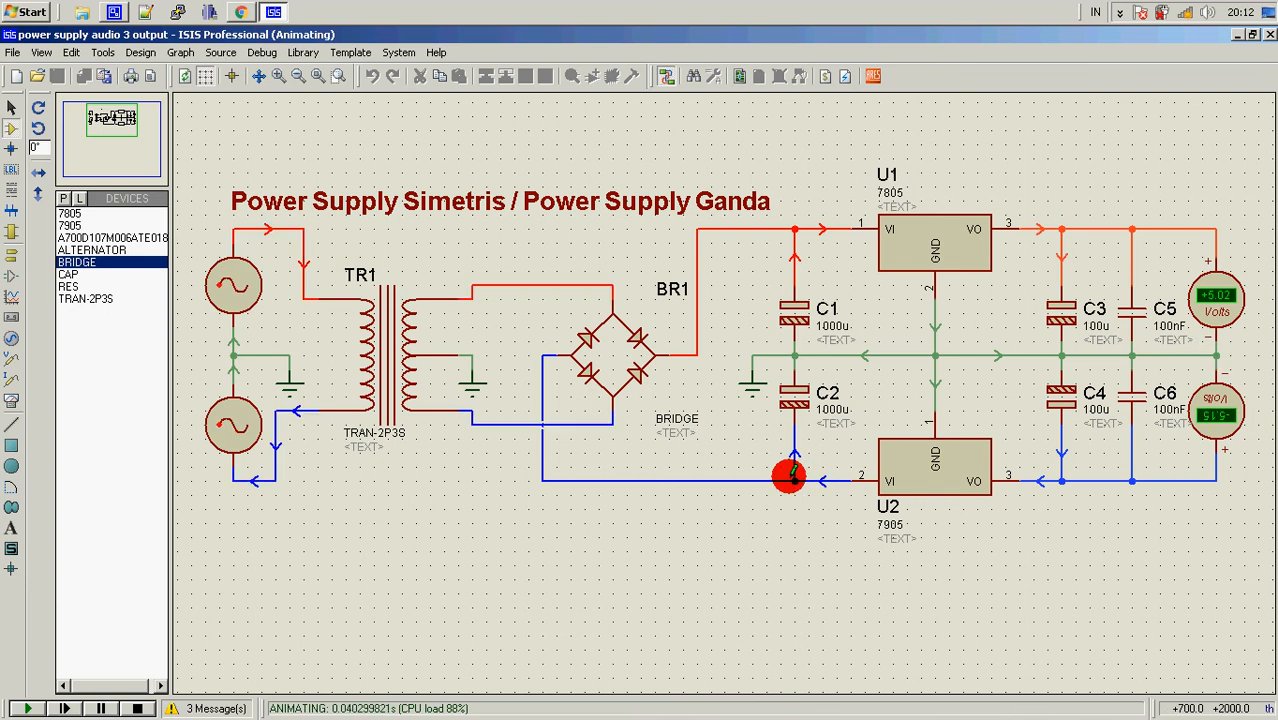
{"action": "left_click", "coordinate": [138, 708]}
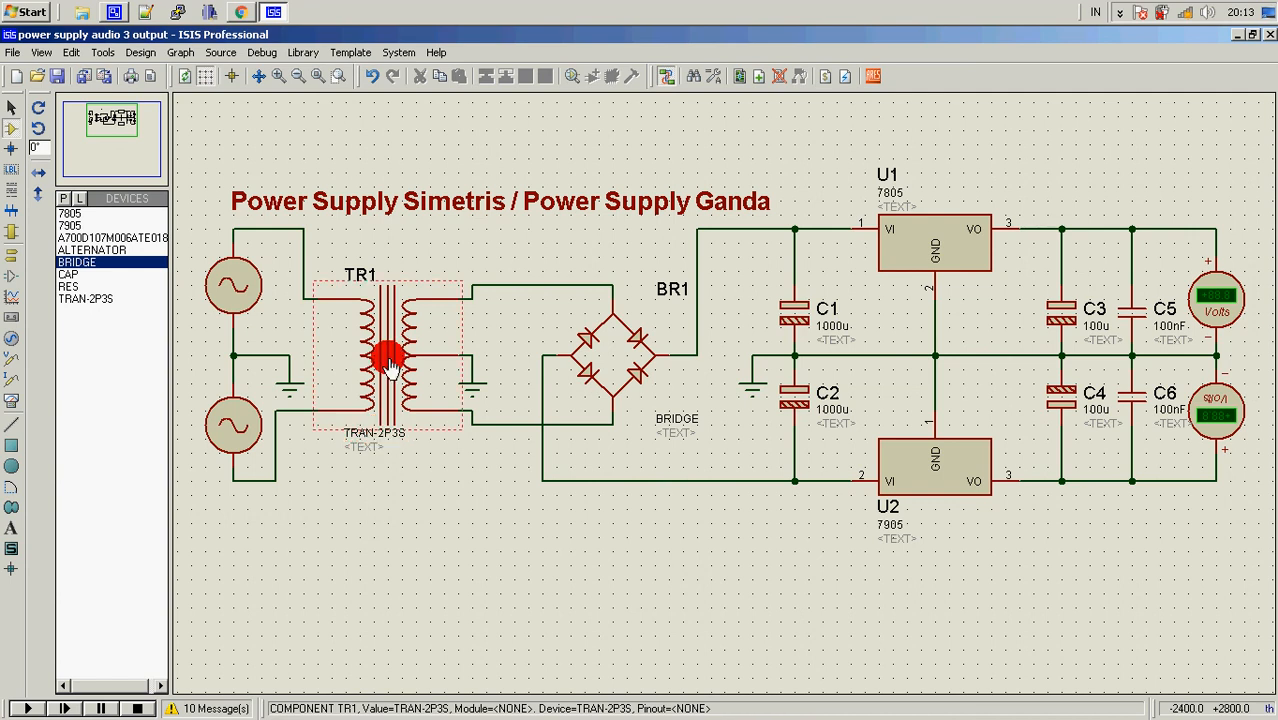
Delete the wire between the upper alternator and TR1's upper primary pin, and redraw it from the alternator's top terminal
{"action": "right_click", "coordinate": [300, 238]}
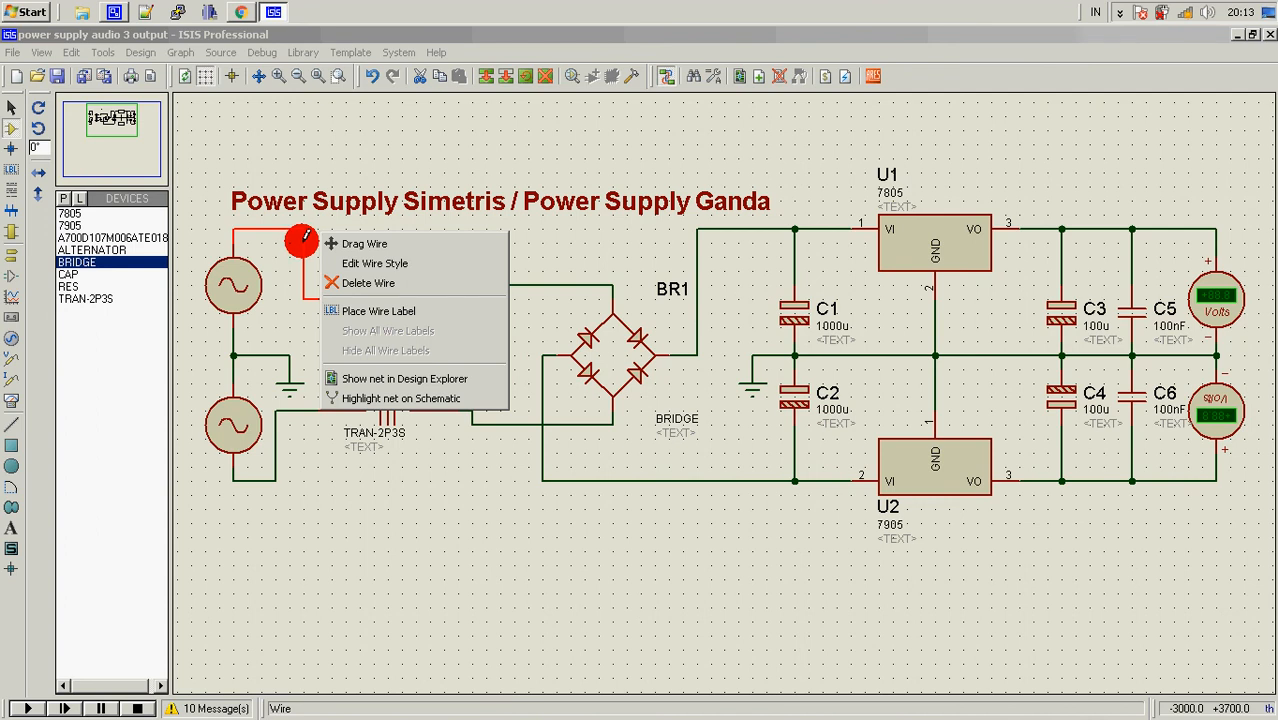
{"action": "right_click", "coordinate": [302, 241]}
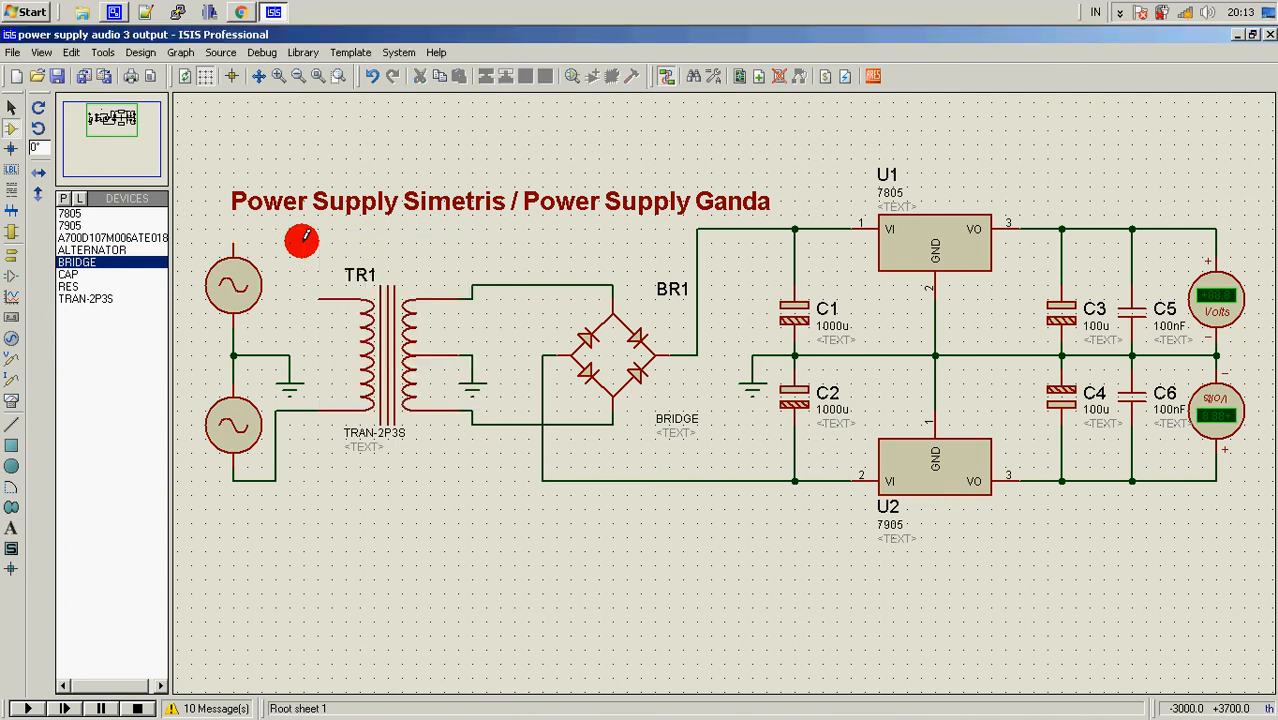
{"action": "left_click", "coordinate": [234, 237]}
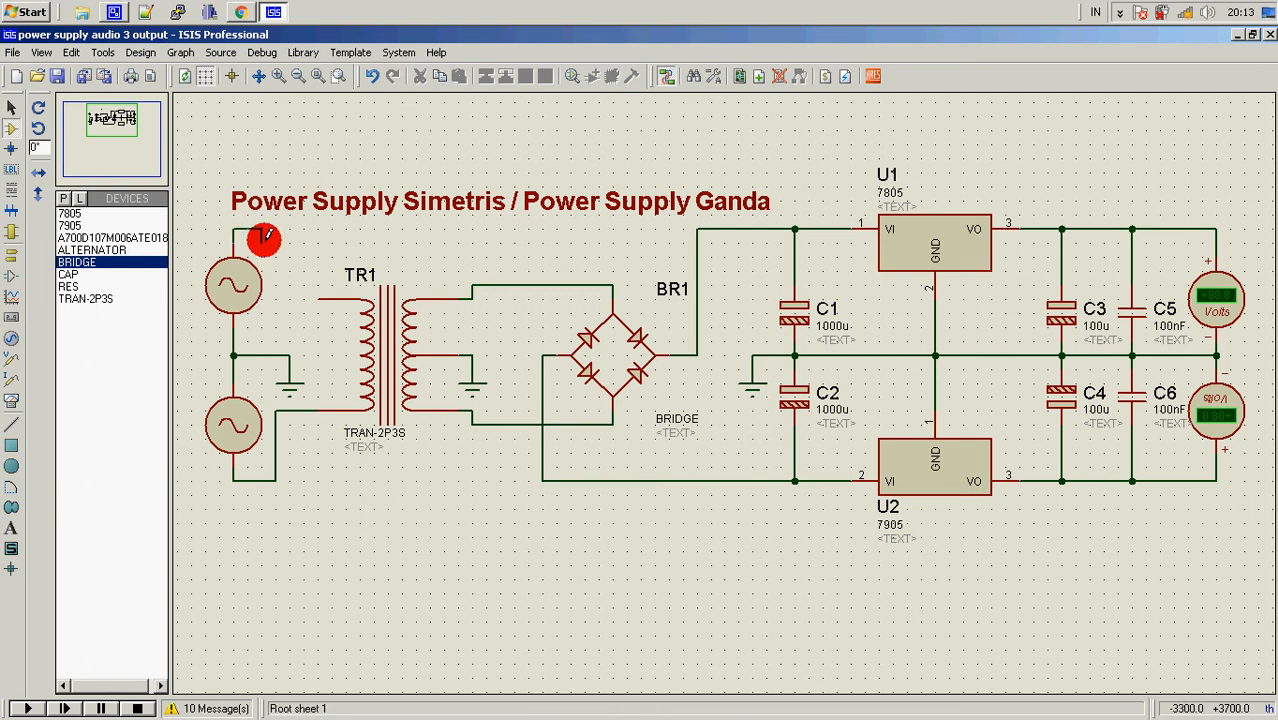
{"action": "left_click", "coordinate": [302, 297]}
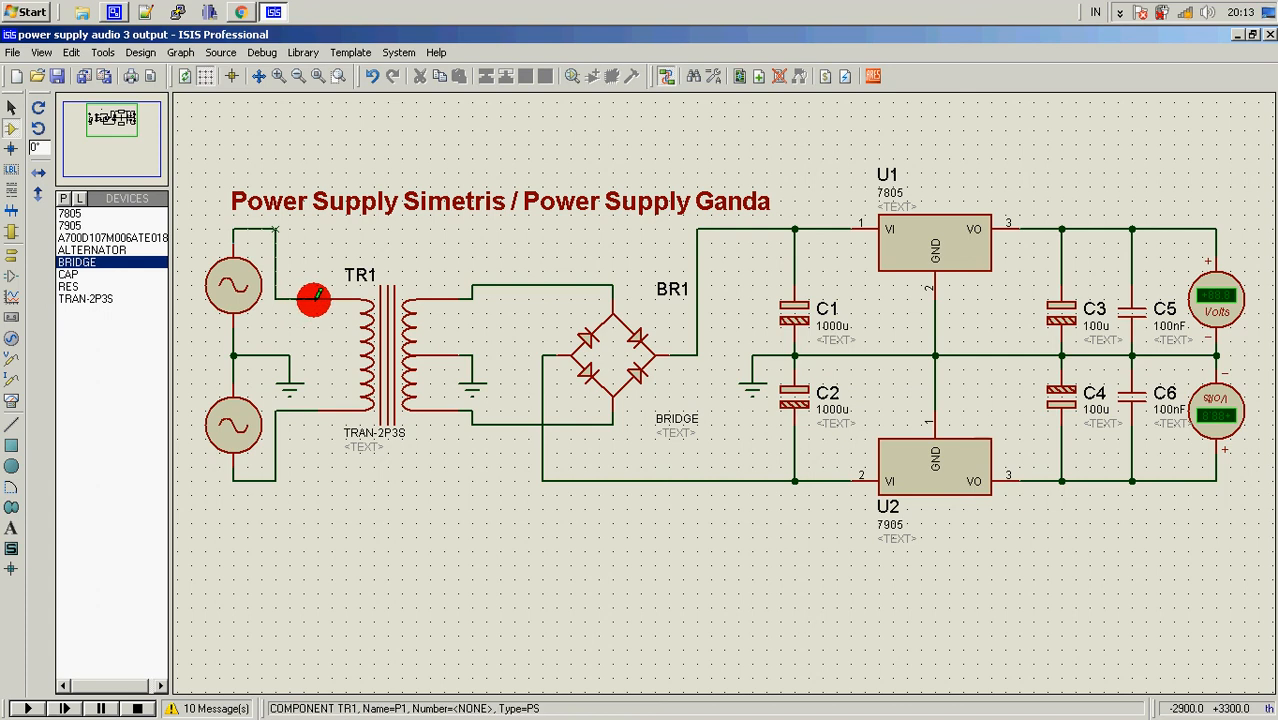